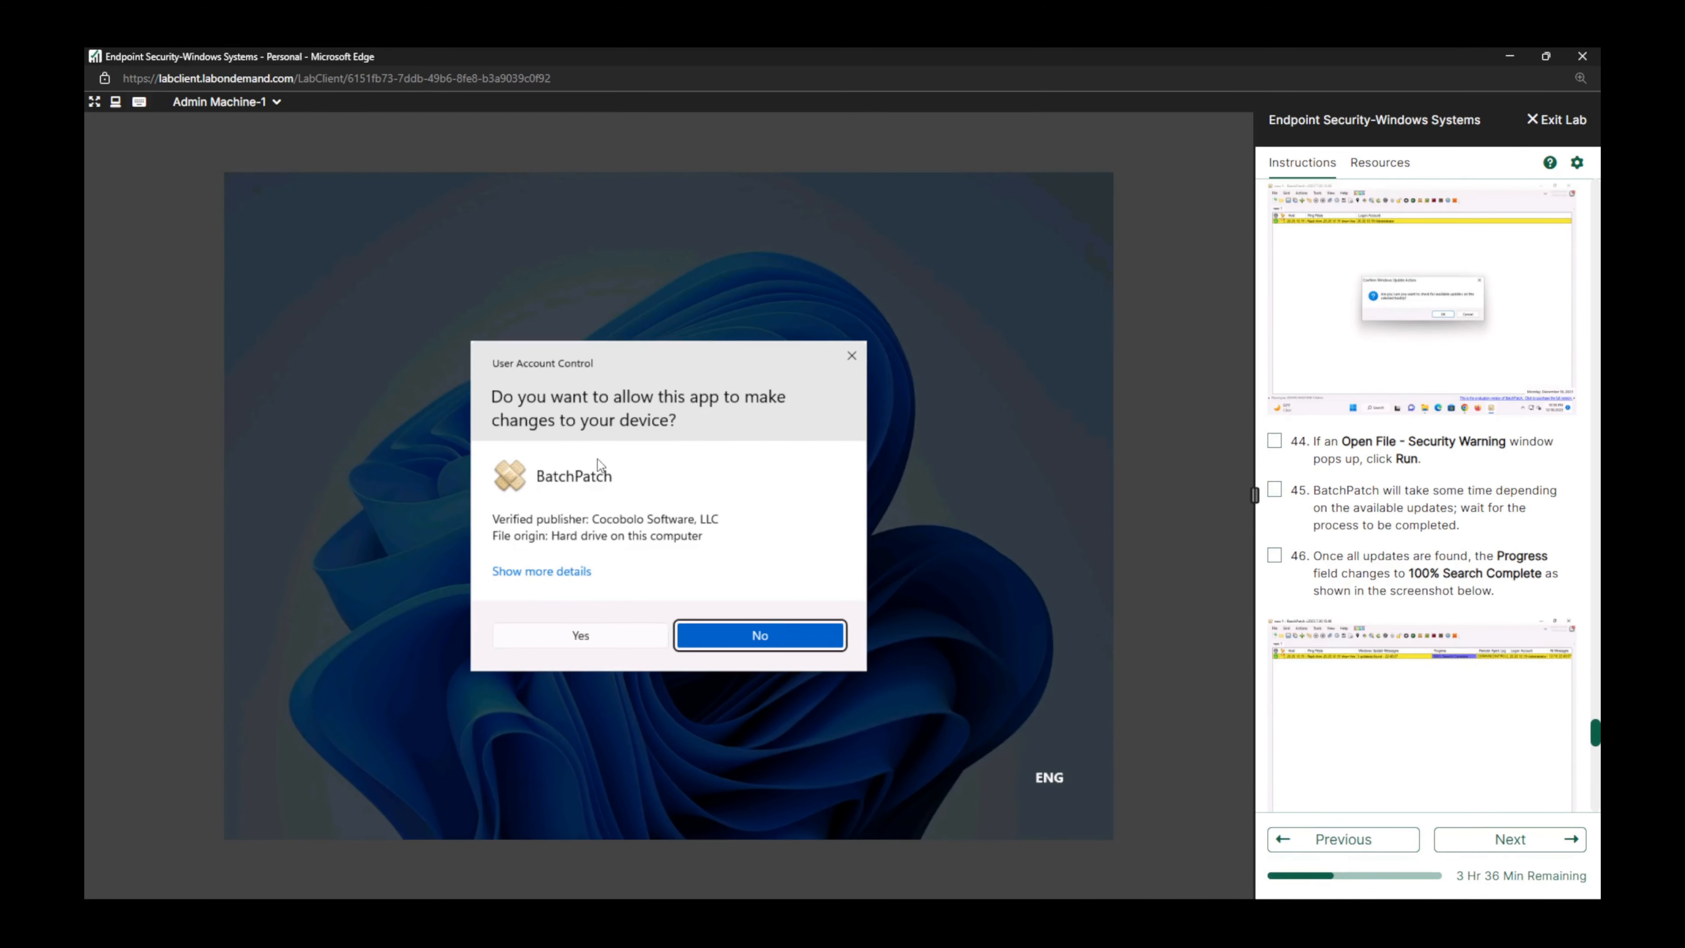
# Allow BatchPatch to make changes to the device and mark lab tasks 44 to 46 as complete
pyautogui.click(590, 639)
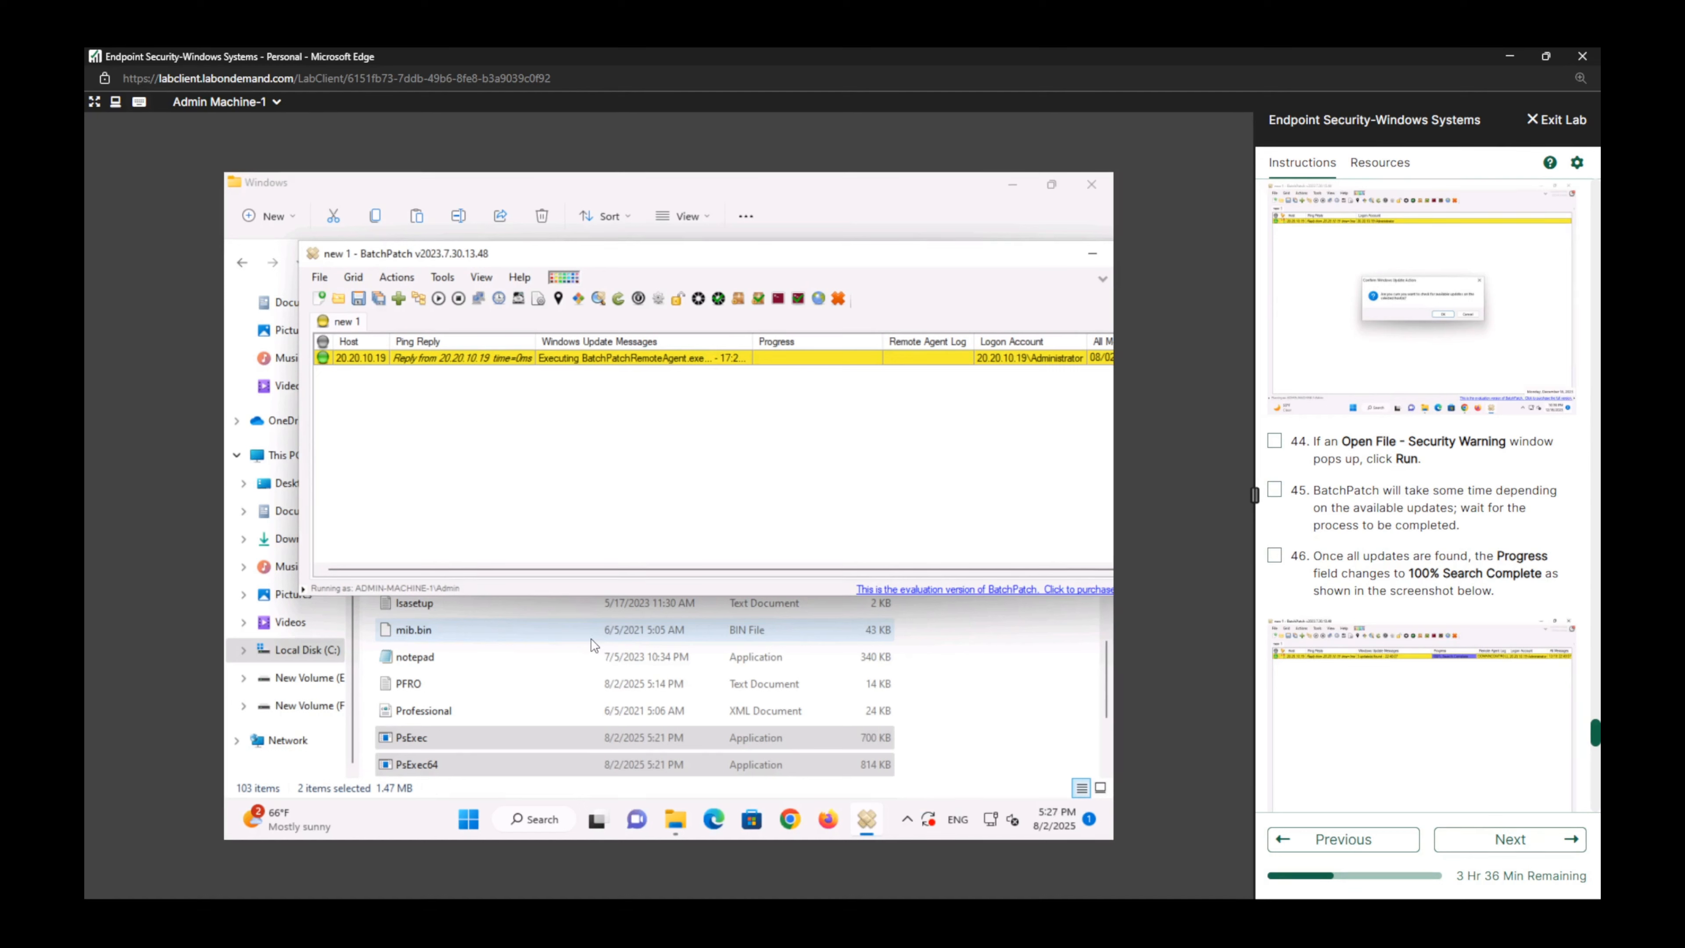
pyautogui.scroll(3, 1423, 375)
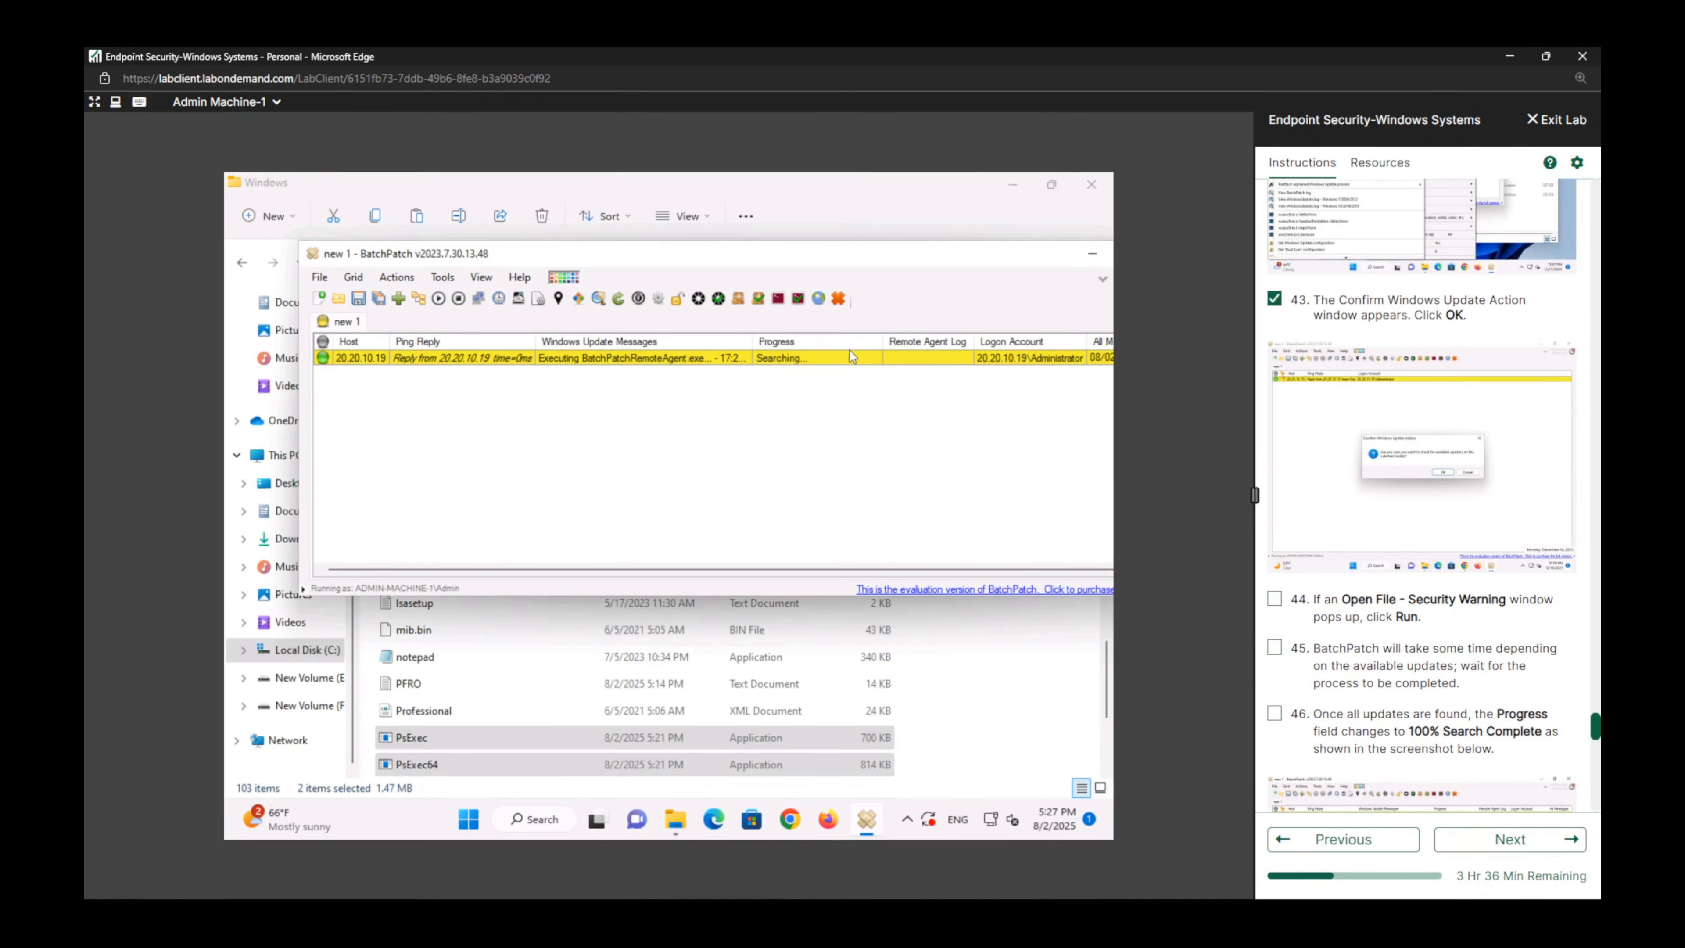
pyautogui.scroll(-2, 1420, 518)
pyautogui.click(1274, 444)
pyautogui.click(1275, 492)
pyautogui.click(1275, 558)
# Start and confirm the download and installation of Windows updates, with reboot if required, on host 20.20.10.19
pyautogui.scroll(-6, 1358, 519)
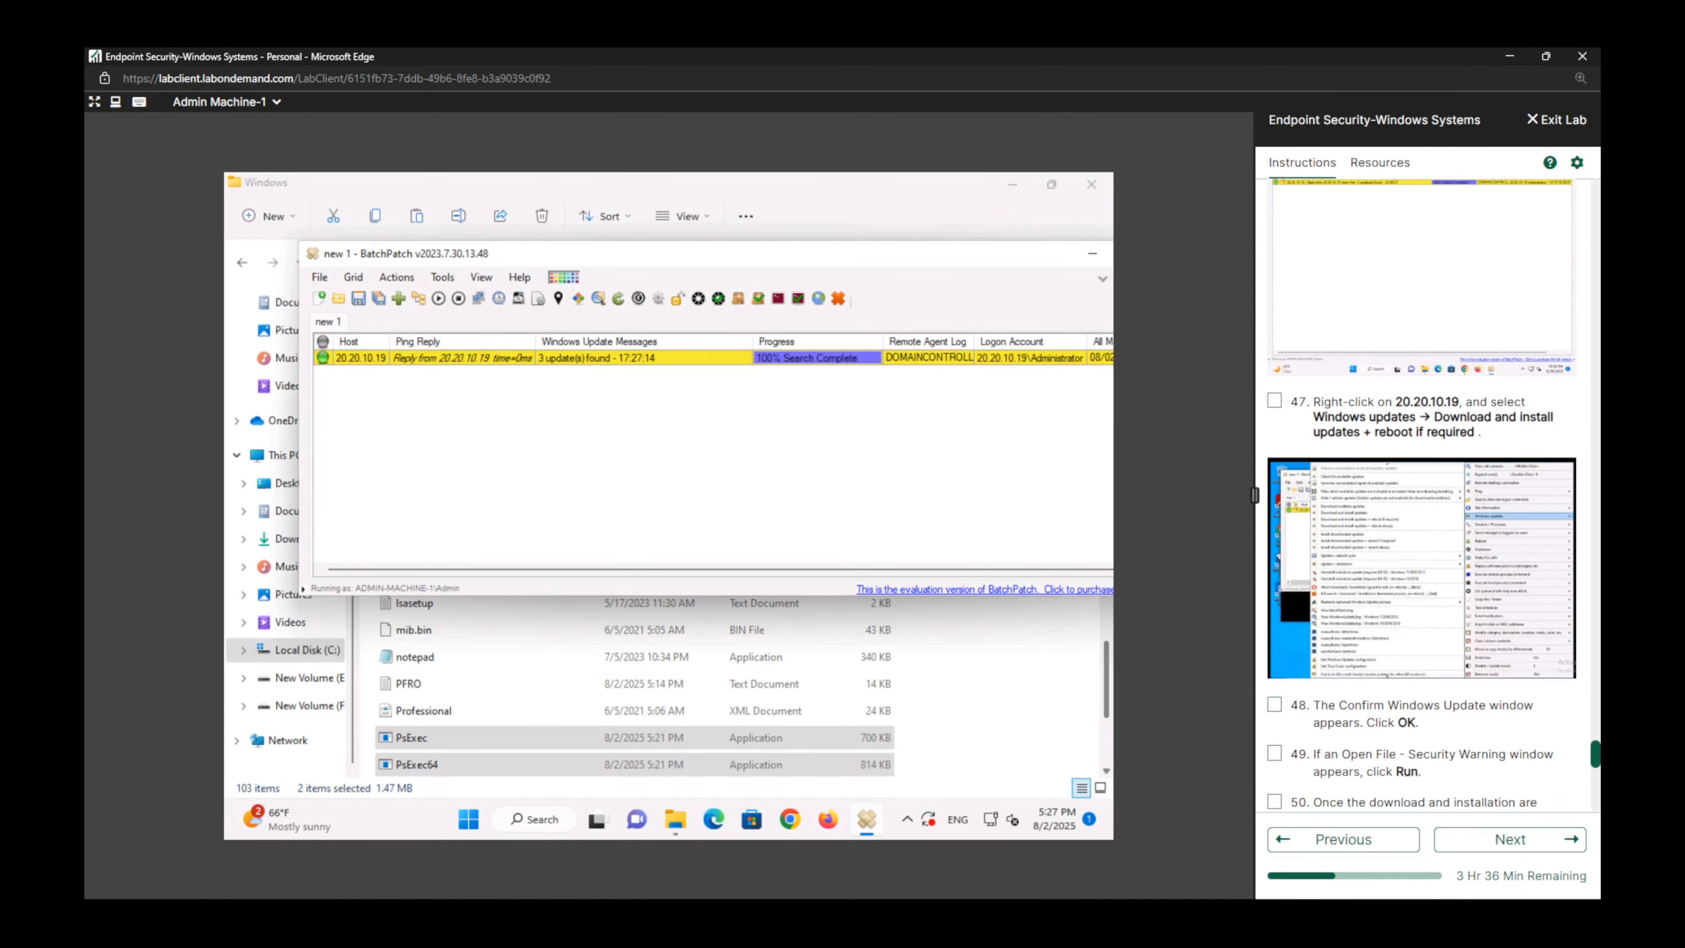
pyautogui.rightClick(515, 359)
pyautogui.moveTo(582, 335)
pyautogui.click(398, 433)
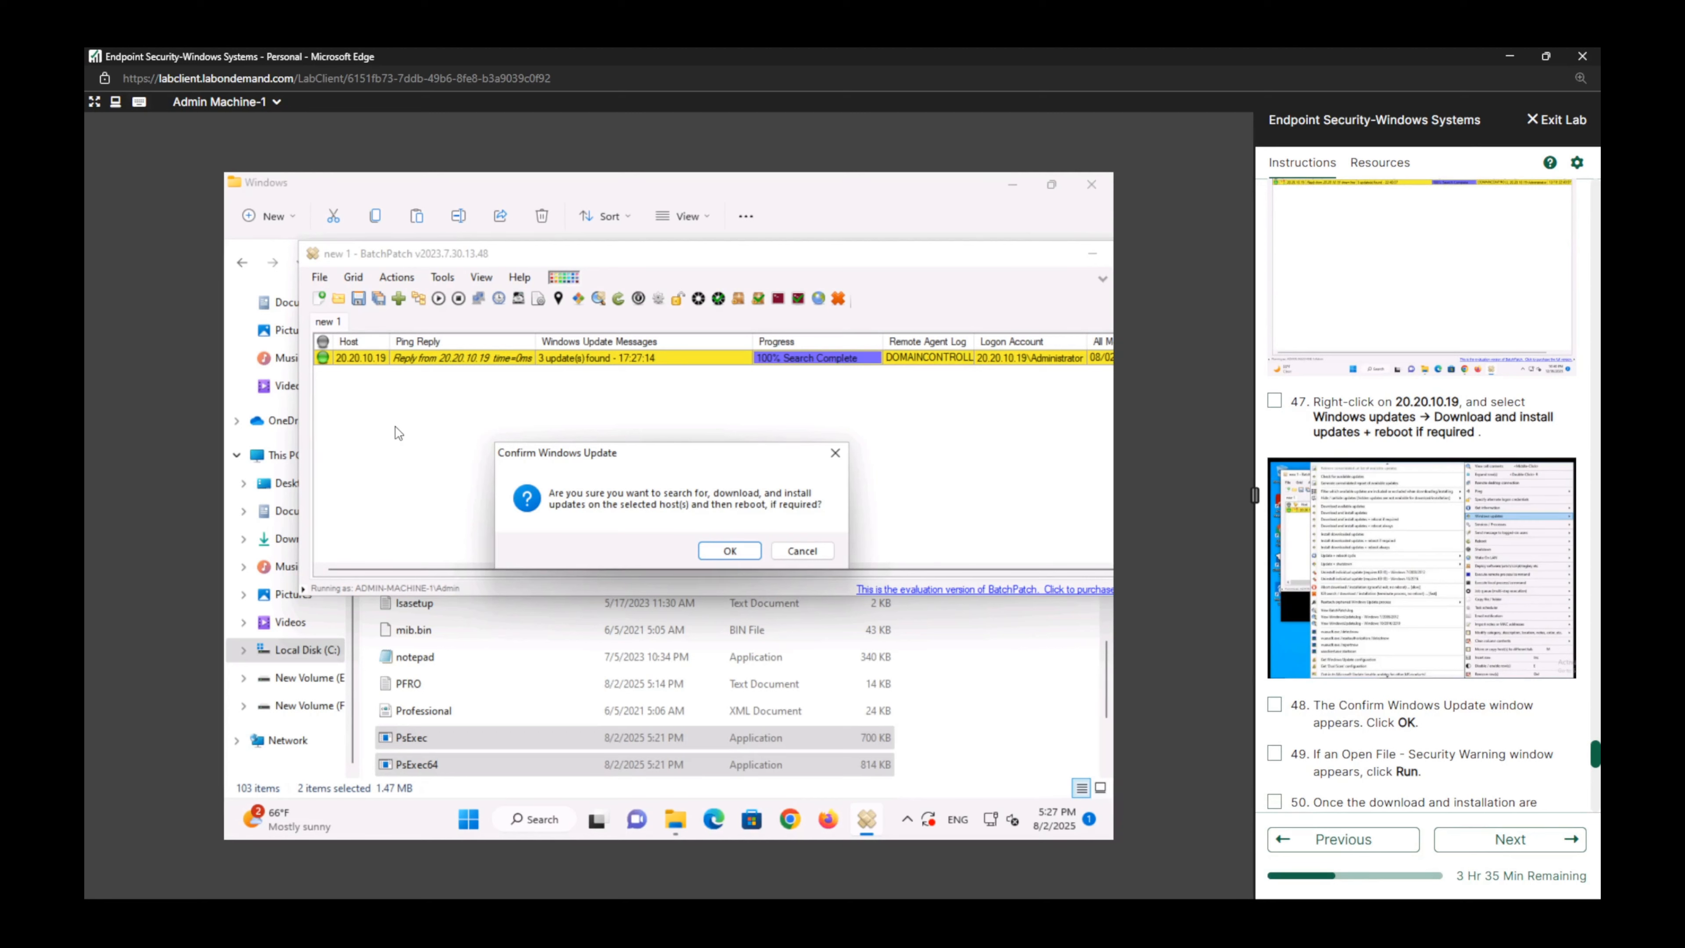
pyautogui.click(729, 551)
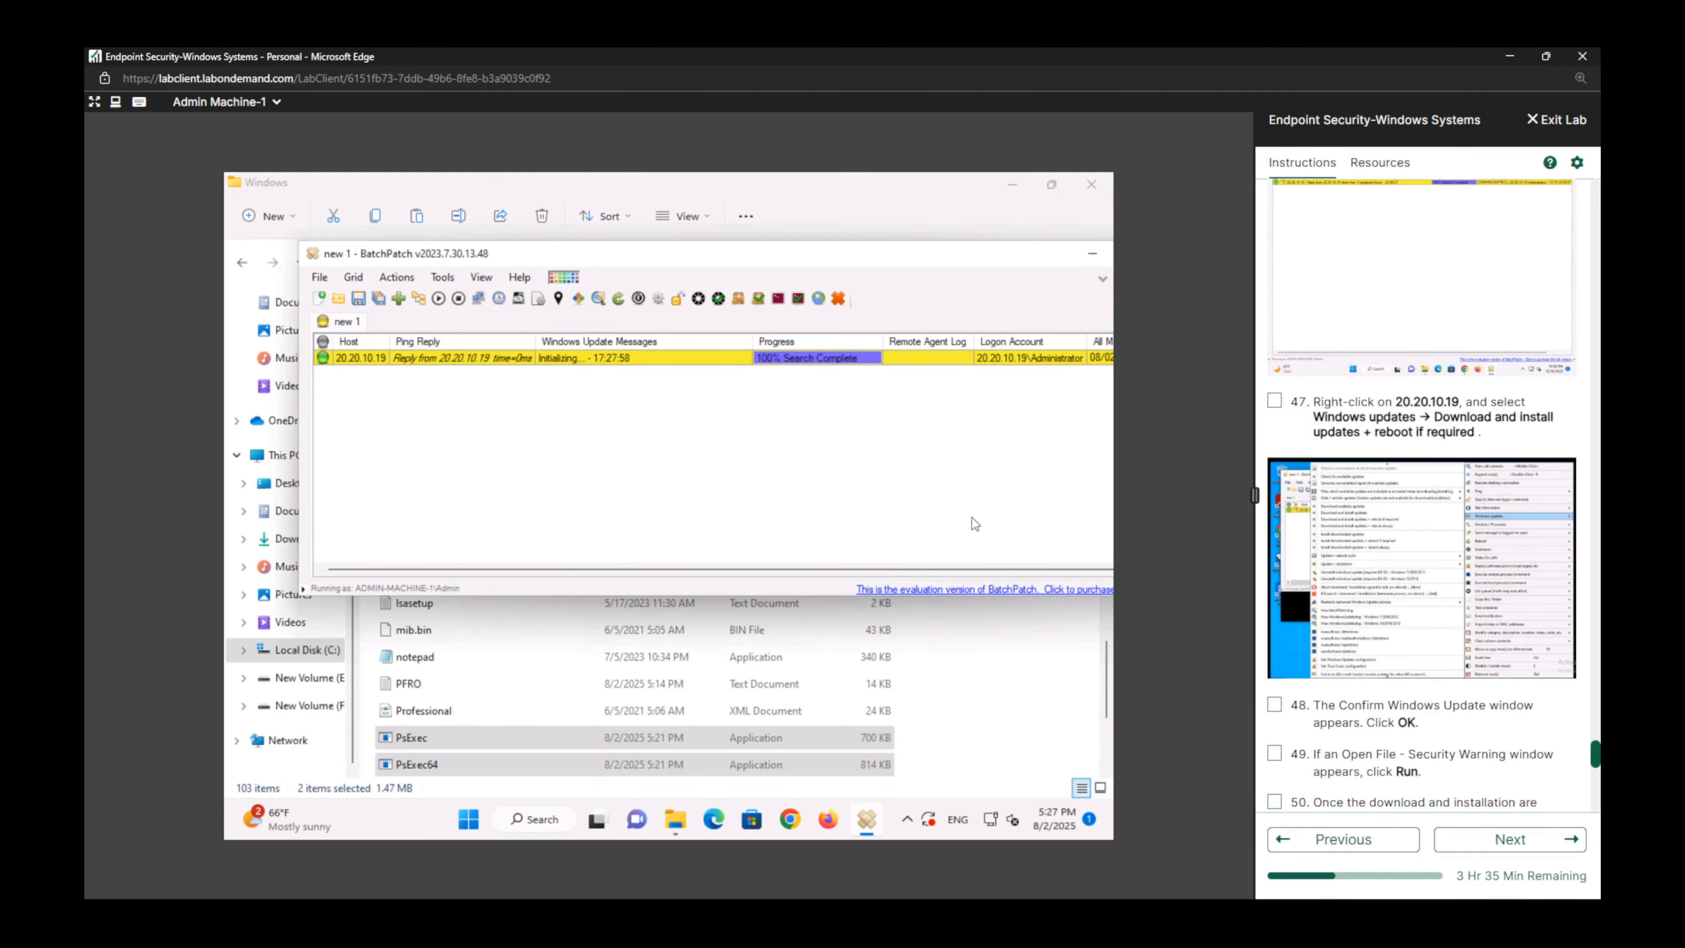
# Mark lab tasks 47 and 48 as complete in the instructions
pyautogui.click(1274, 401)
pyautogui.click(1274, 705)
pyautogui.scroll(-3, 1420, 531)
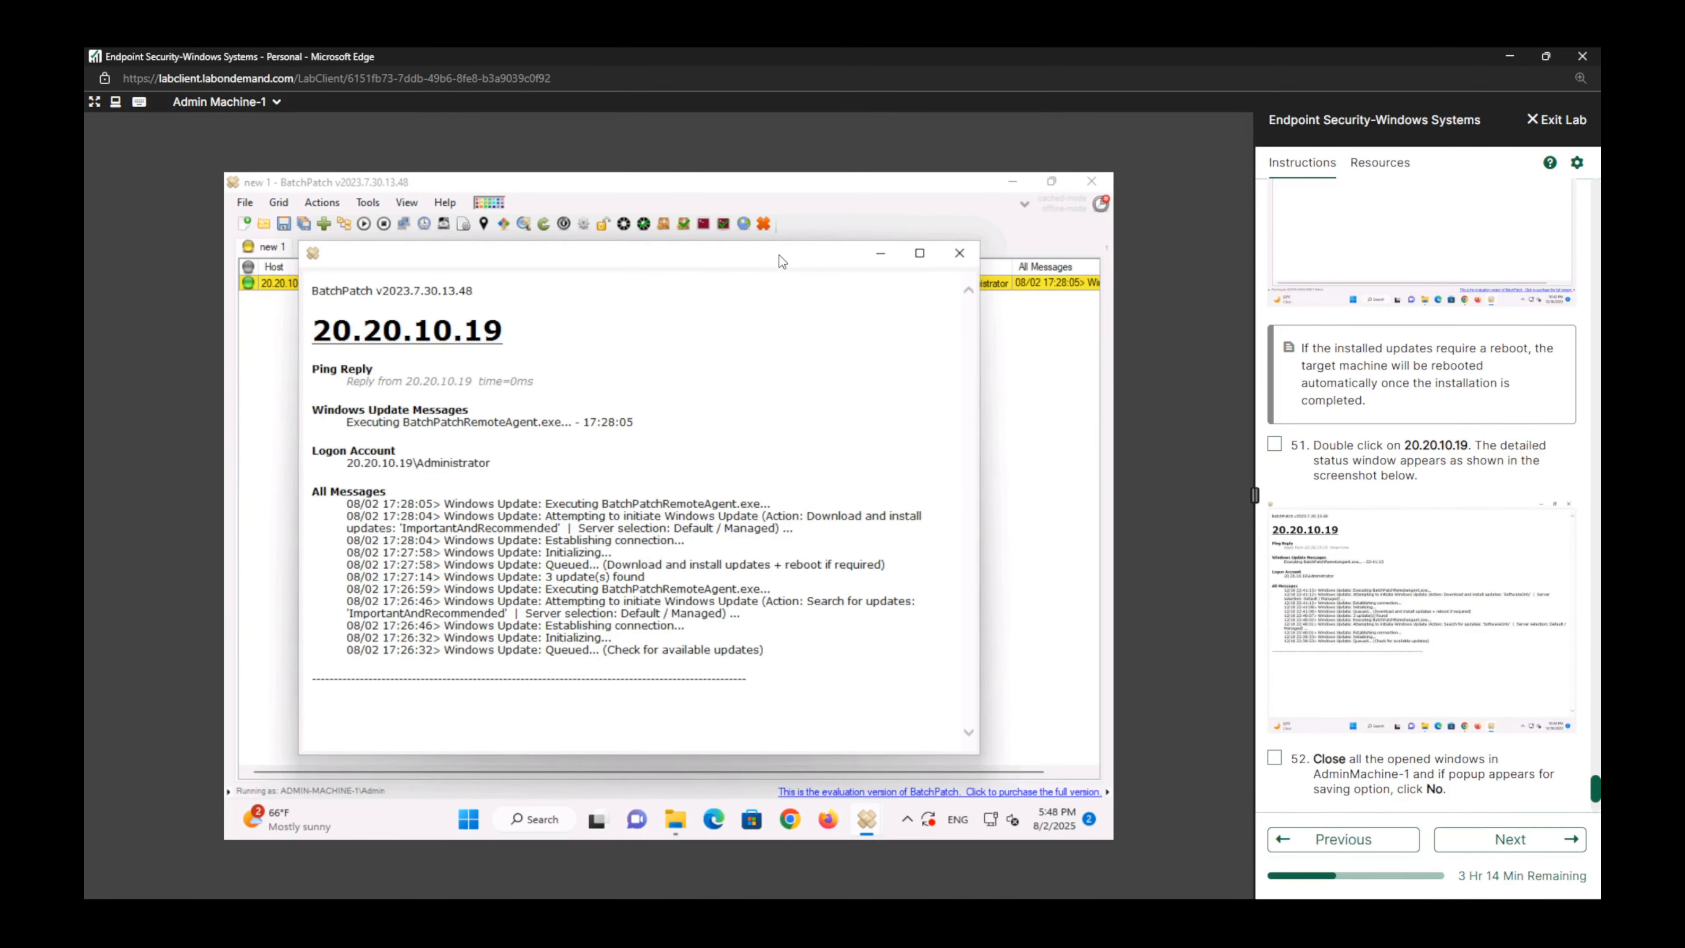
# Examine the Windows Update message history in the detailed status window of host 20.20.10.19
pyautogui.moveTo(781, 260); pyautogui.dragTo(812, 328)
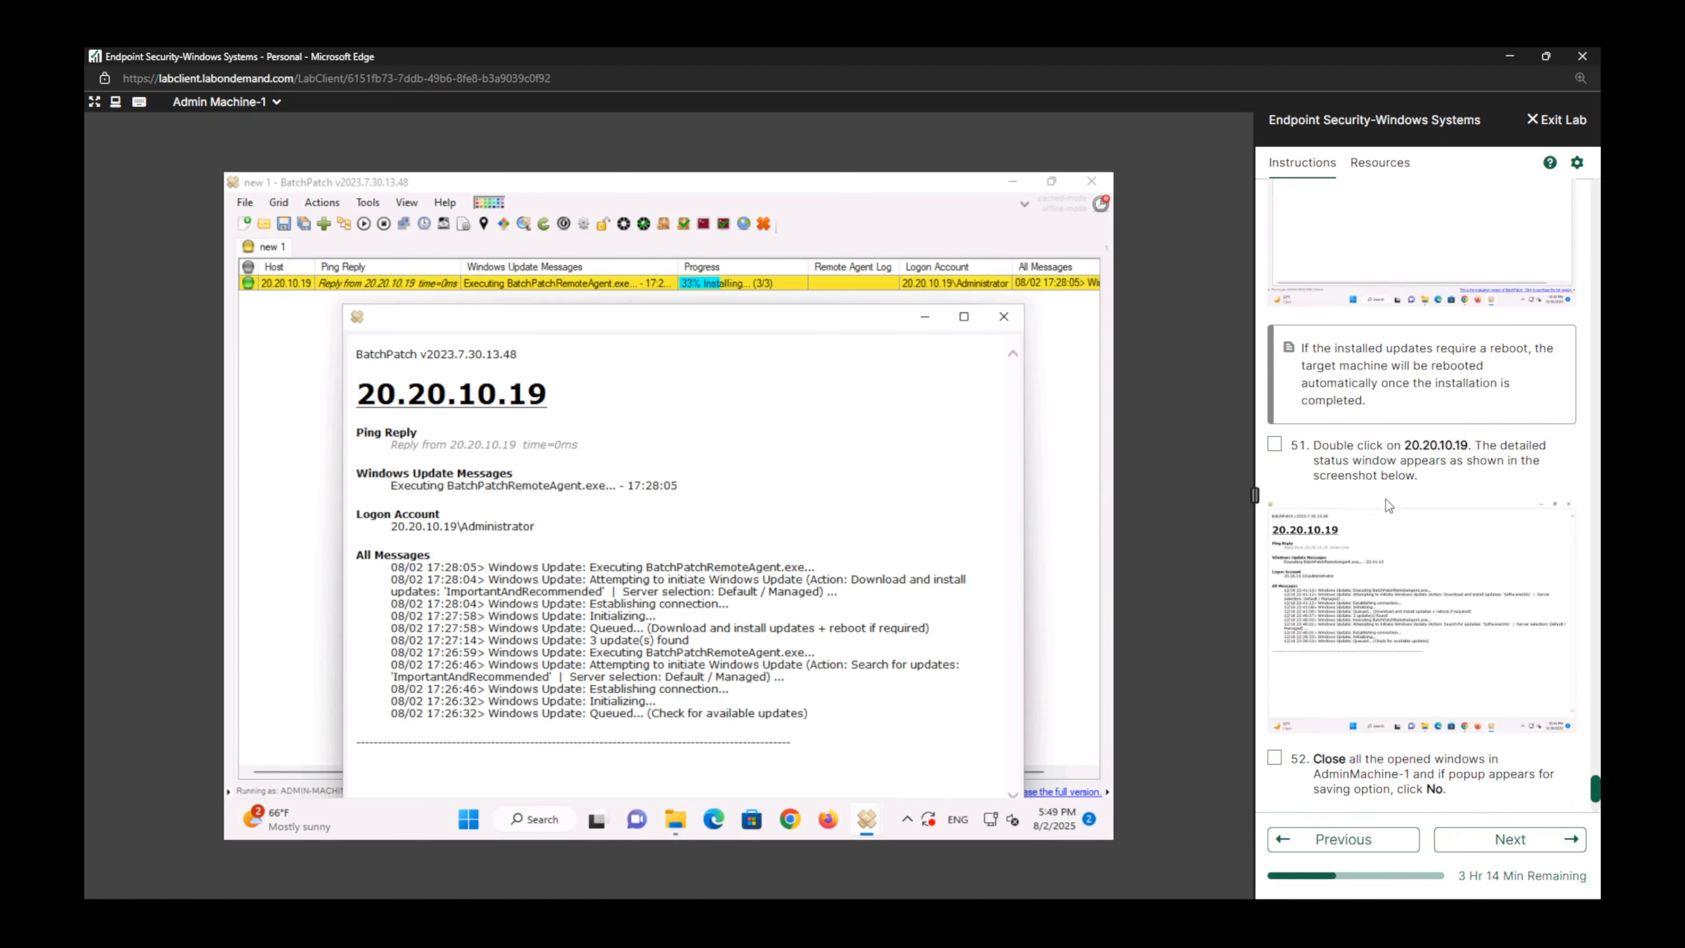
pyautogui.scroll(3, 1390, 506)
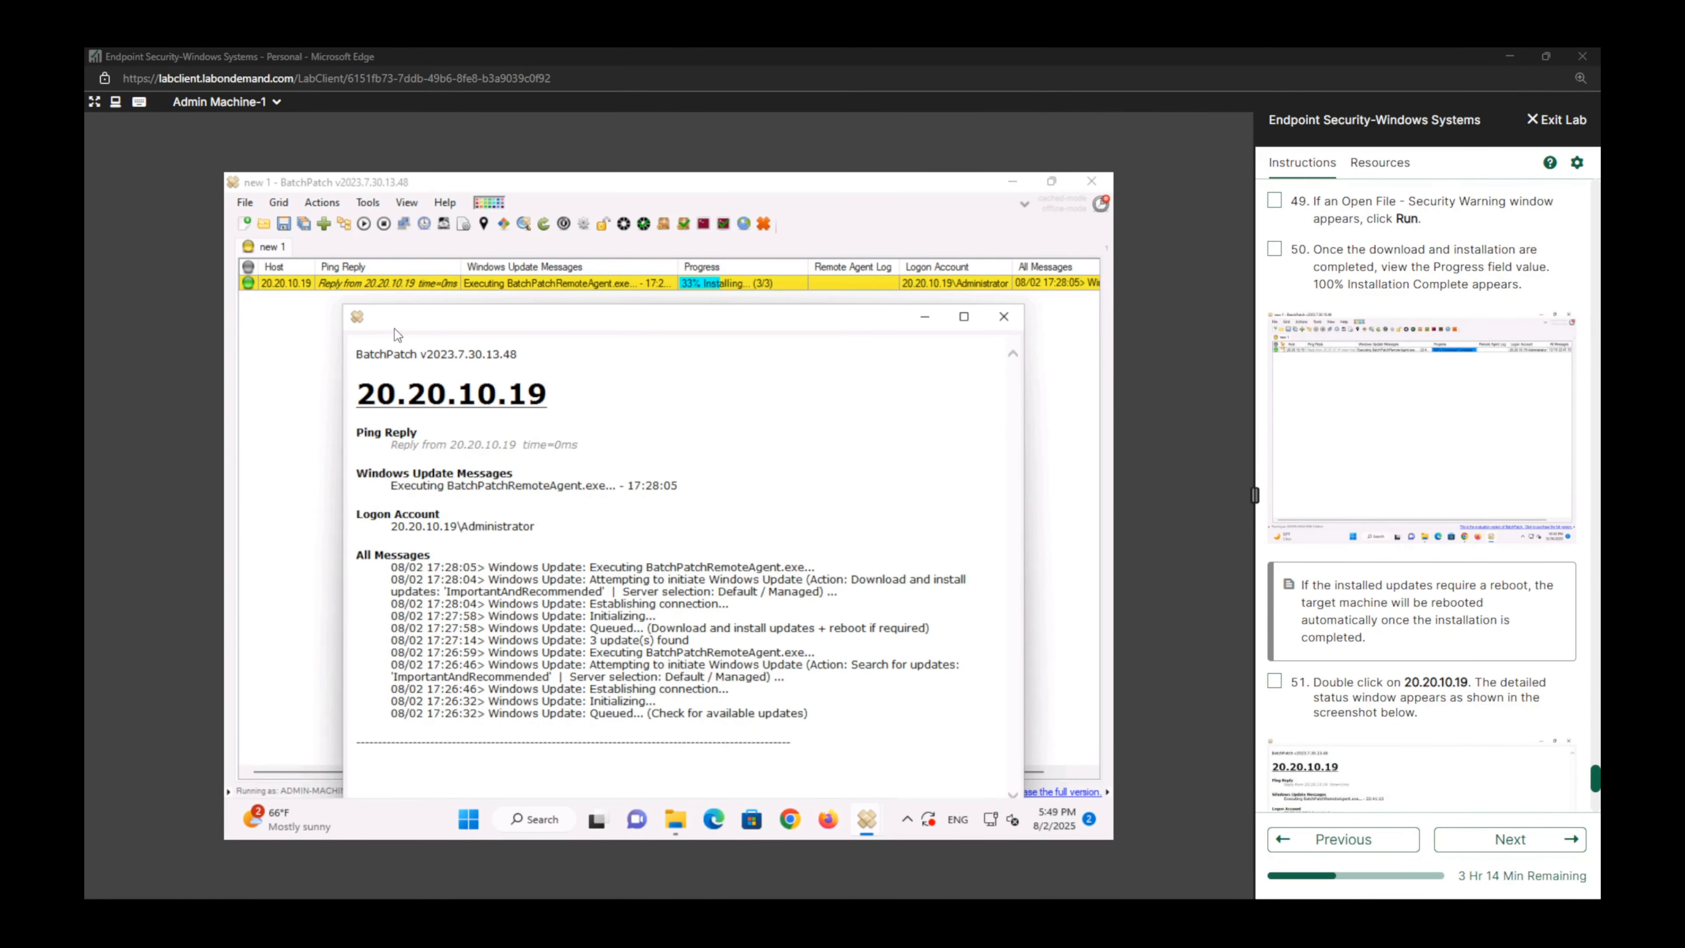
pyautogui.moveTo(396, 331); pyautogui.dragTo(423, 324)
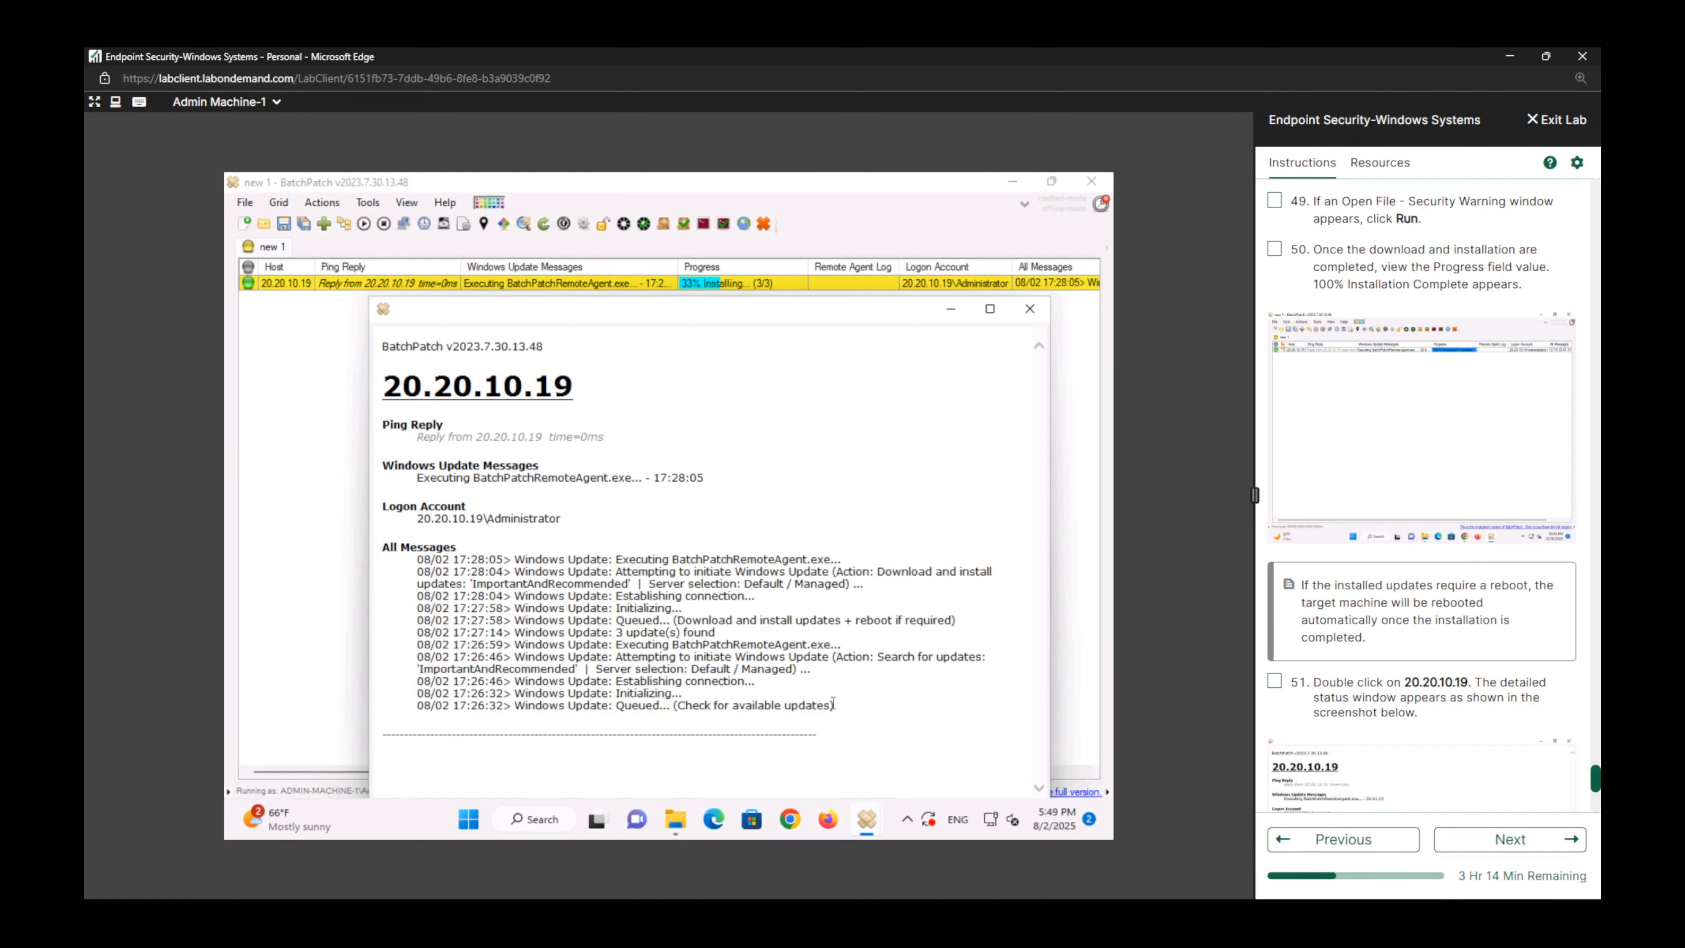
pyautogui.moveTo(834, 703); pyautogui.dragTo(418, 558)
pyautogui.click(739, 636)
pyautogui.moveTo(717, 632); pyautogui.dragTo(615, 609)
pyautogui.moveTo(998, 572); pyautogui.dragTo(626, 572)
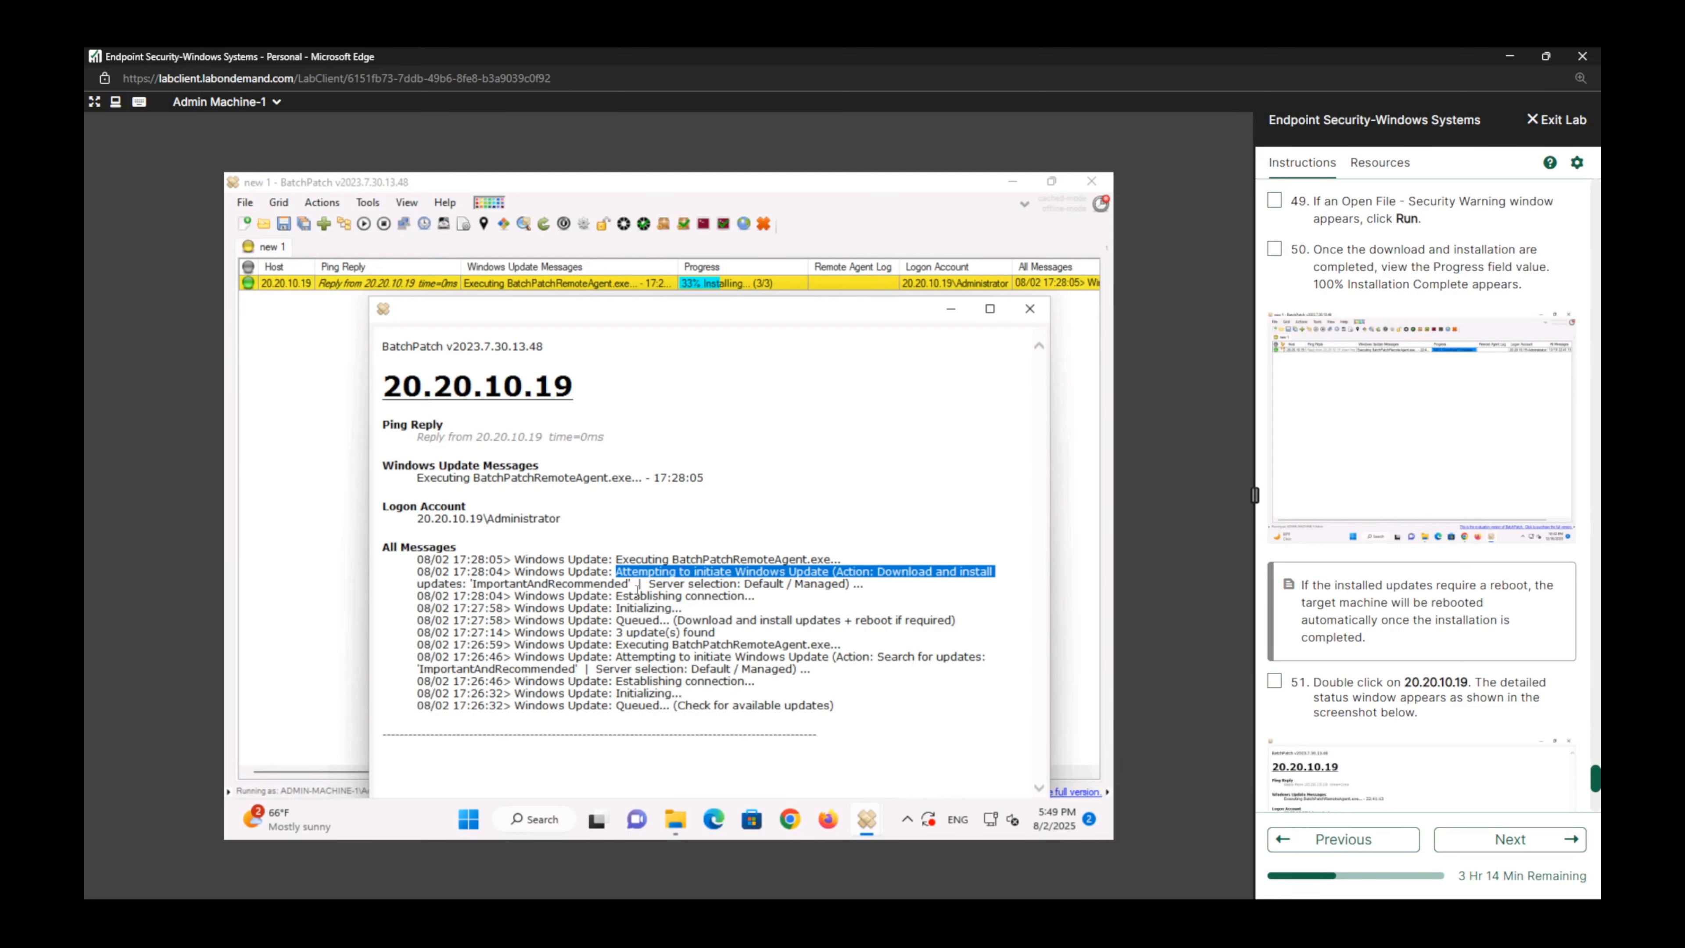
pyautogui.click(597, 445)
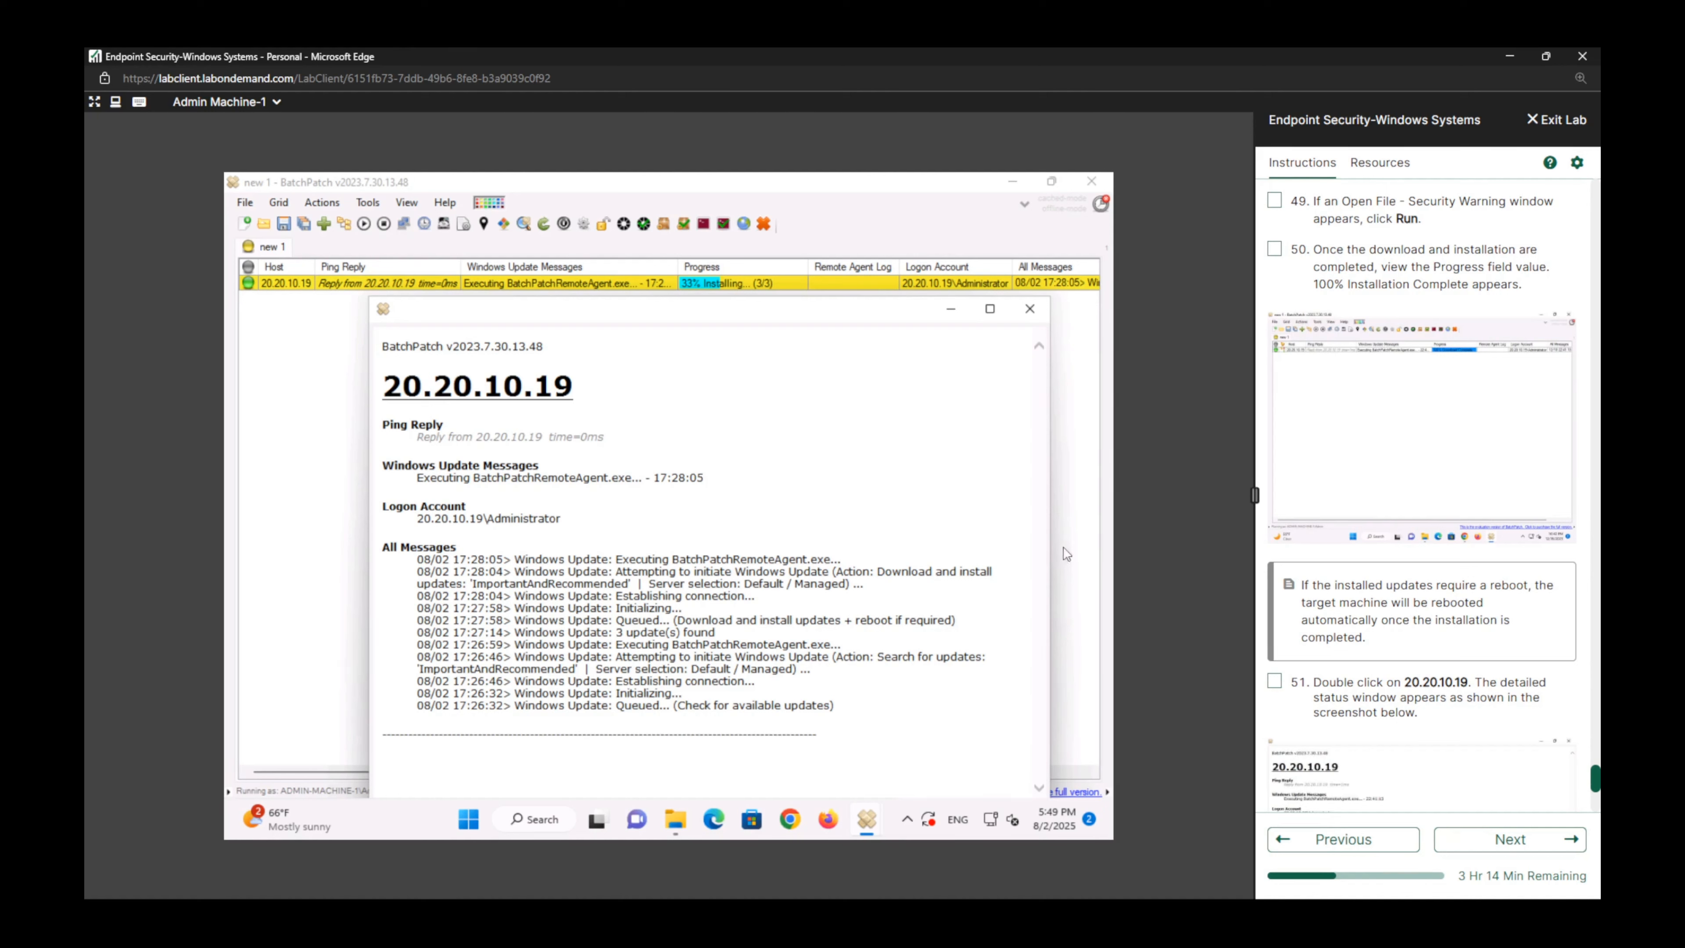
# Mark lab tasks 49 to 52 as complete, in order
pyautogui.click(1274, 248)
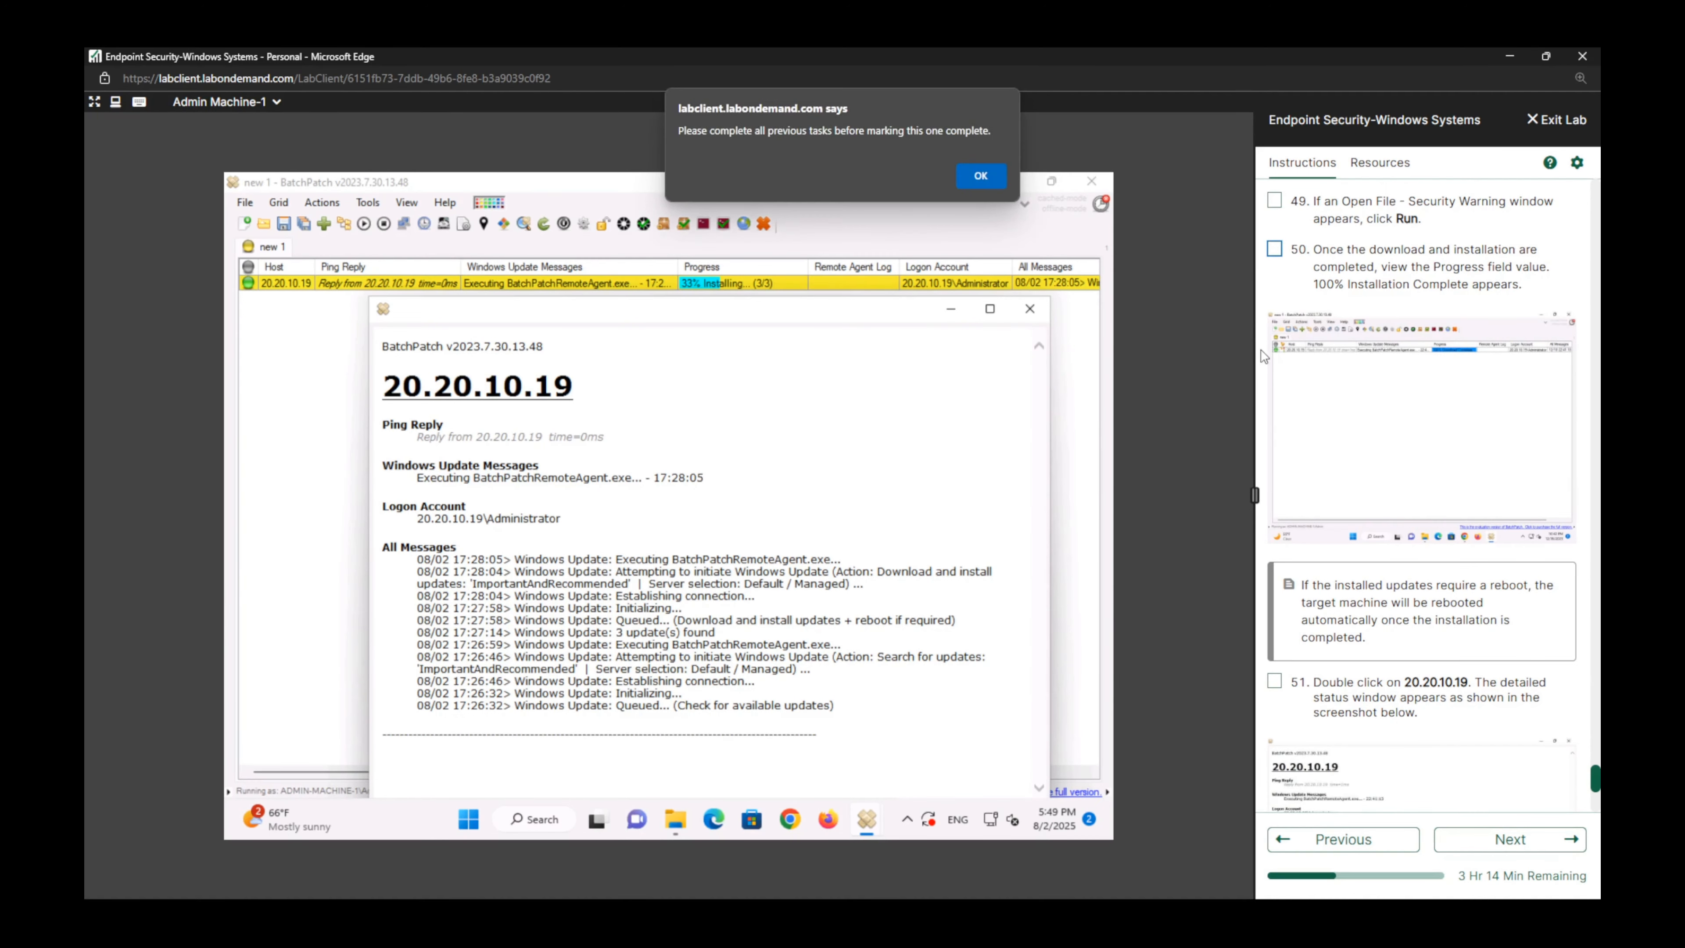
pyautogui.click(979, 174)
pyautogui.scroll(5, 1357, 304)
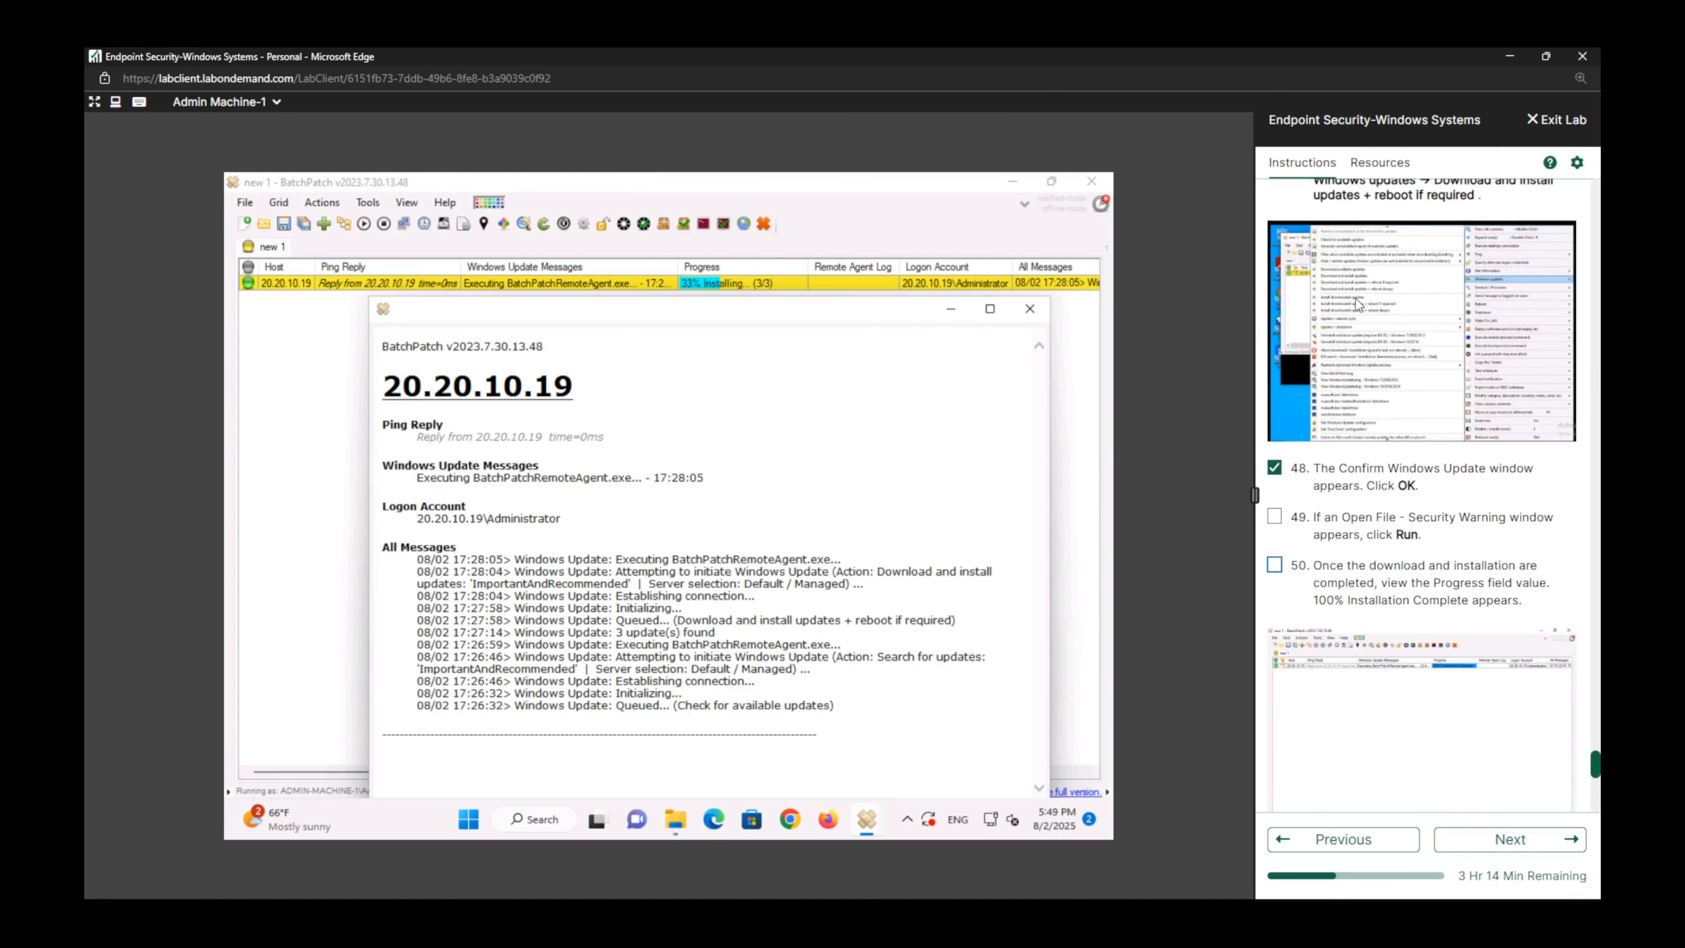
pyautogui.click(1275, 517)
pyautogui.click(1275, 565)
pyautogui.scroll(-5, 1497, 513)
pyautogui.scroll(-4, 1482, 516)
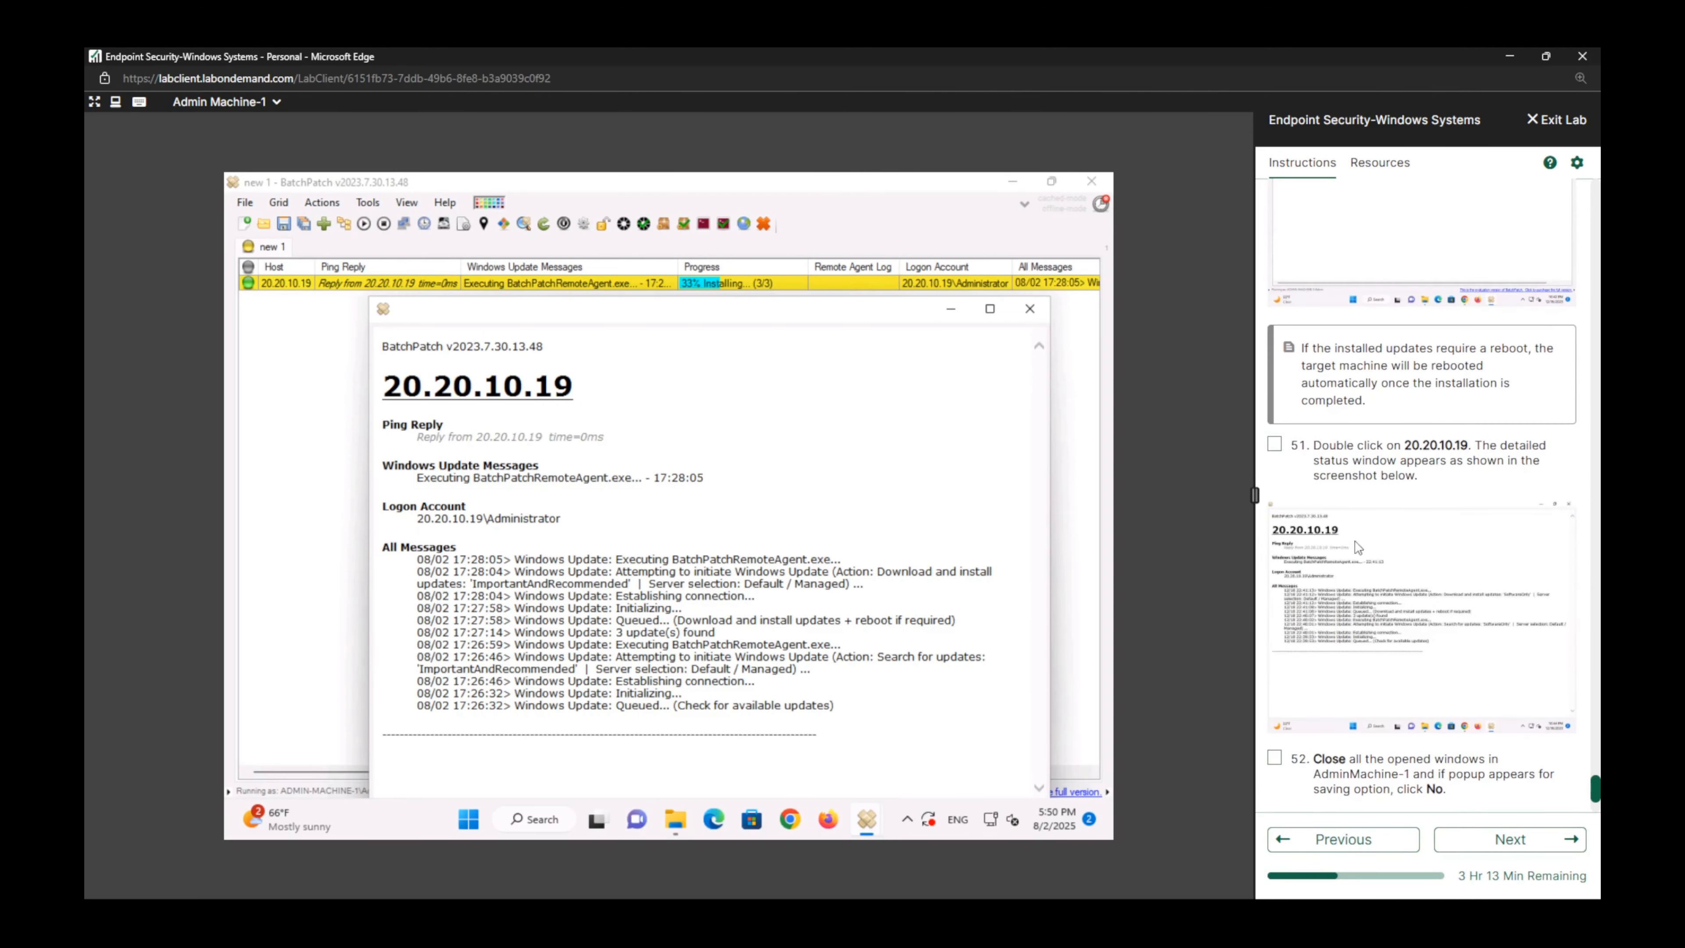
pyautogui.click(1274, 443)
pyautogui.scroll(-3, 1305, 523)
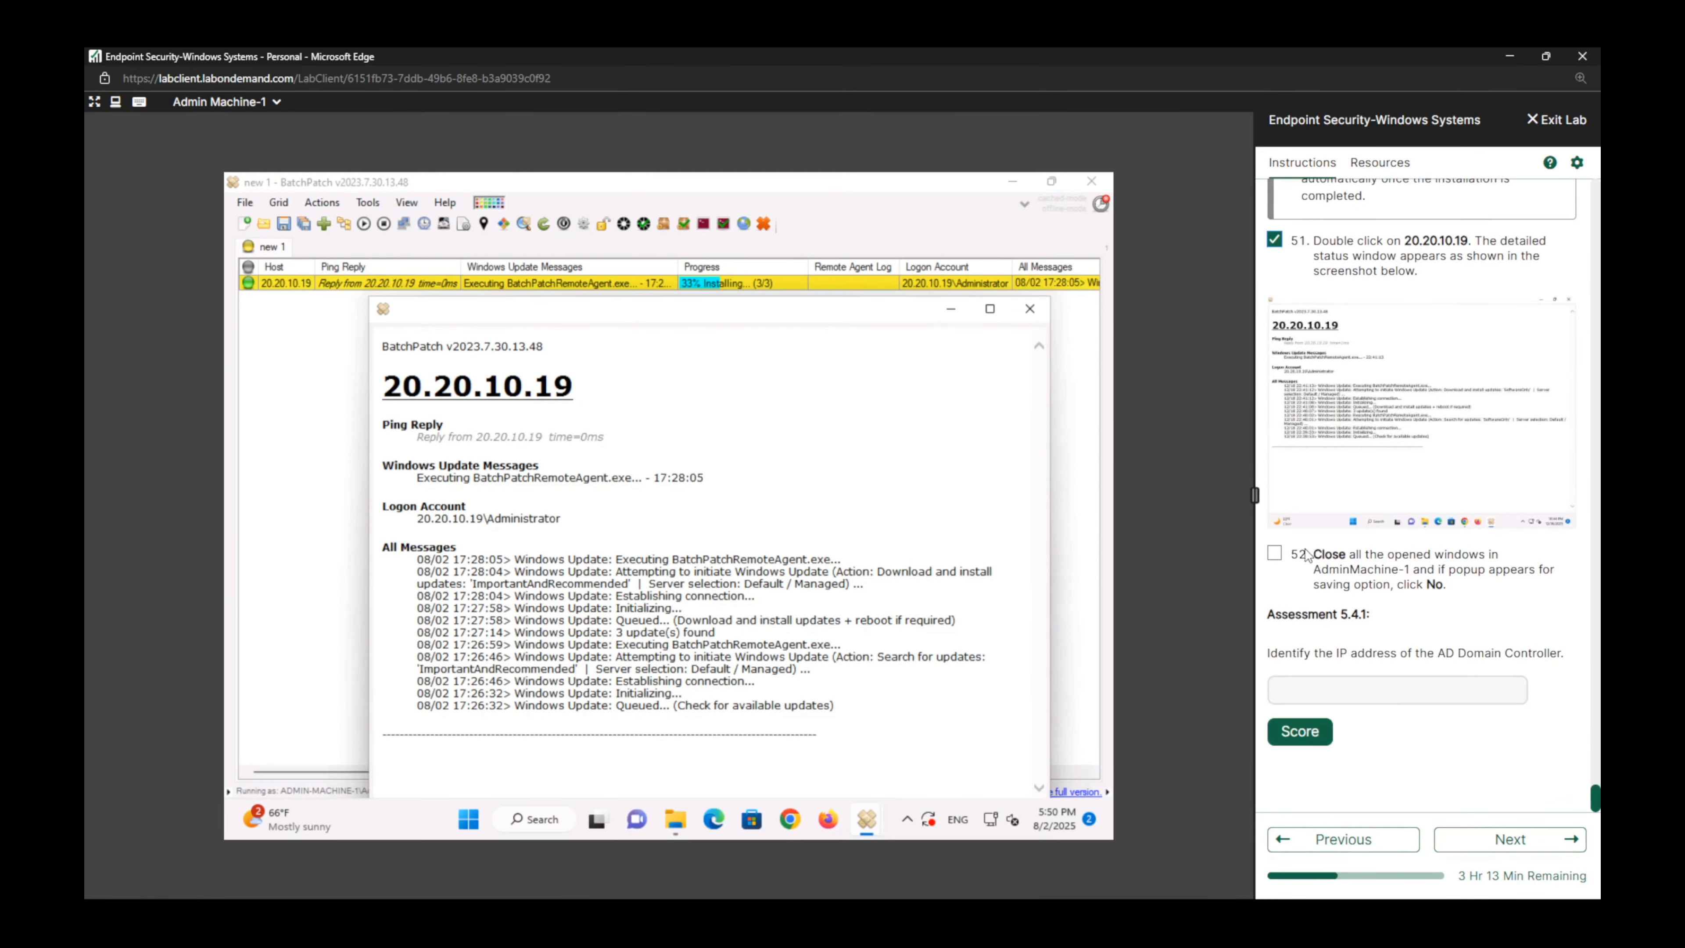
pyautogui.click(1275, 553)
# Close the host's detailed status window and BatchPatch without saving the "new 1" list
pyautogui.click(1029, 309)
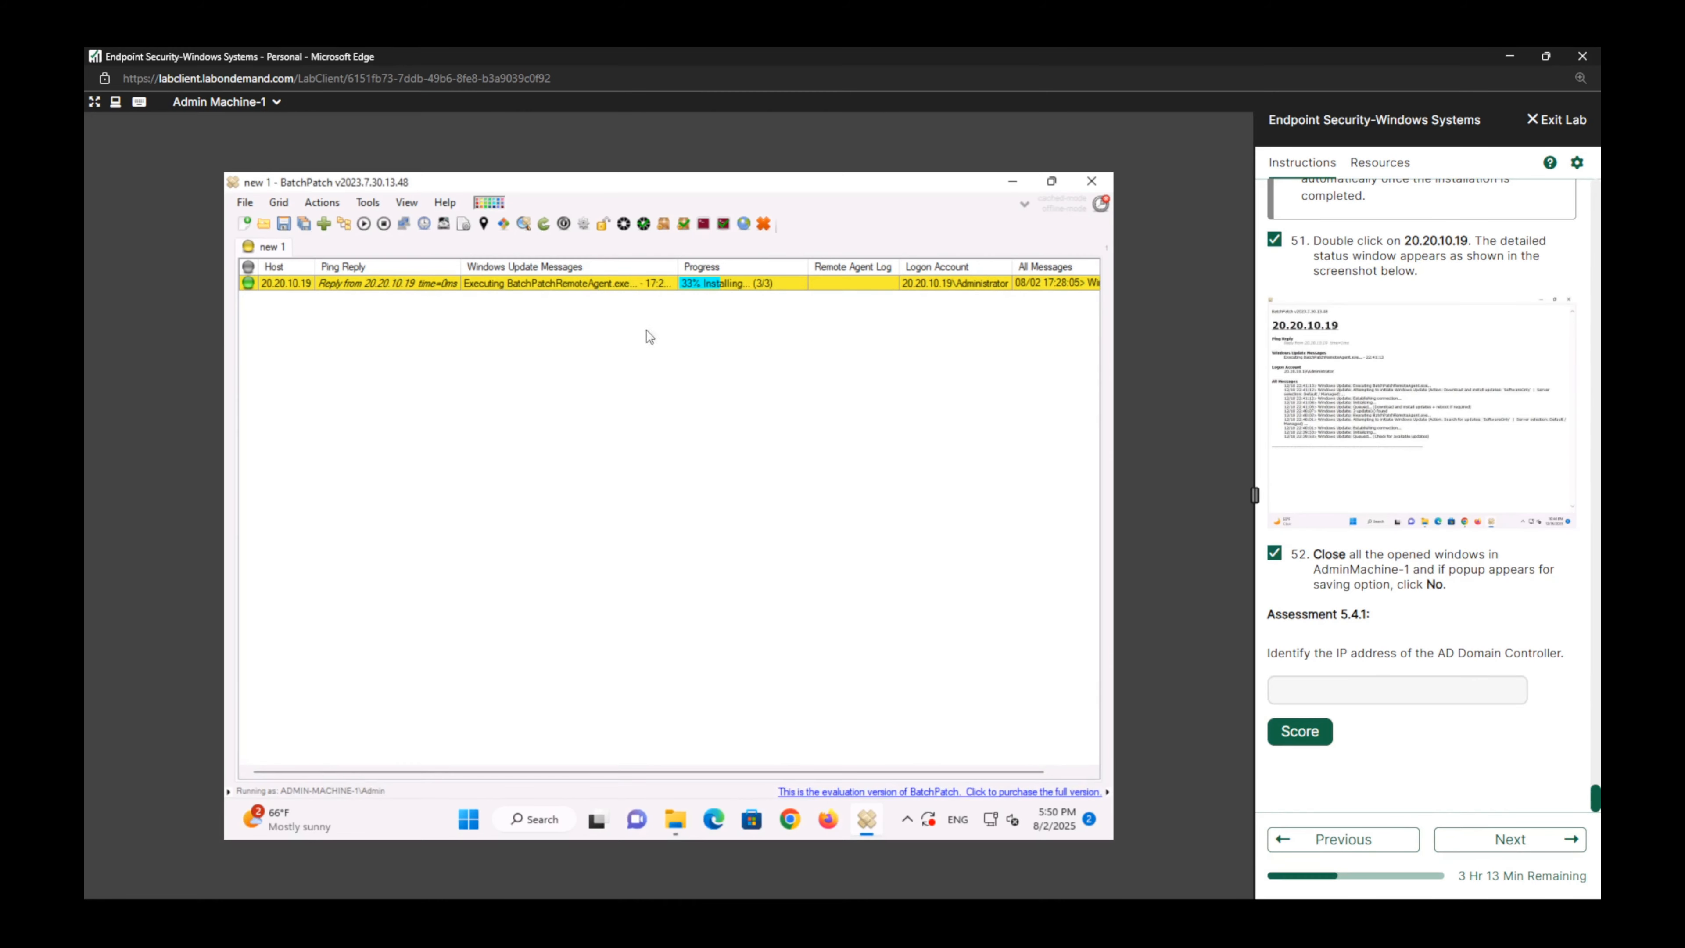
pyautogui.click(1098, 182)
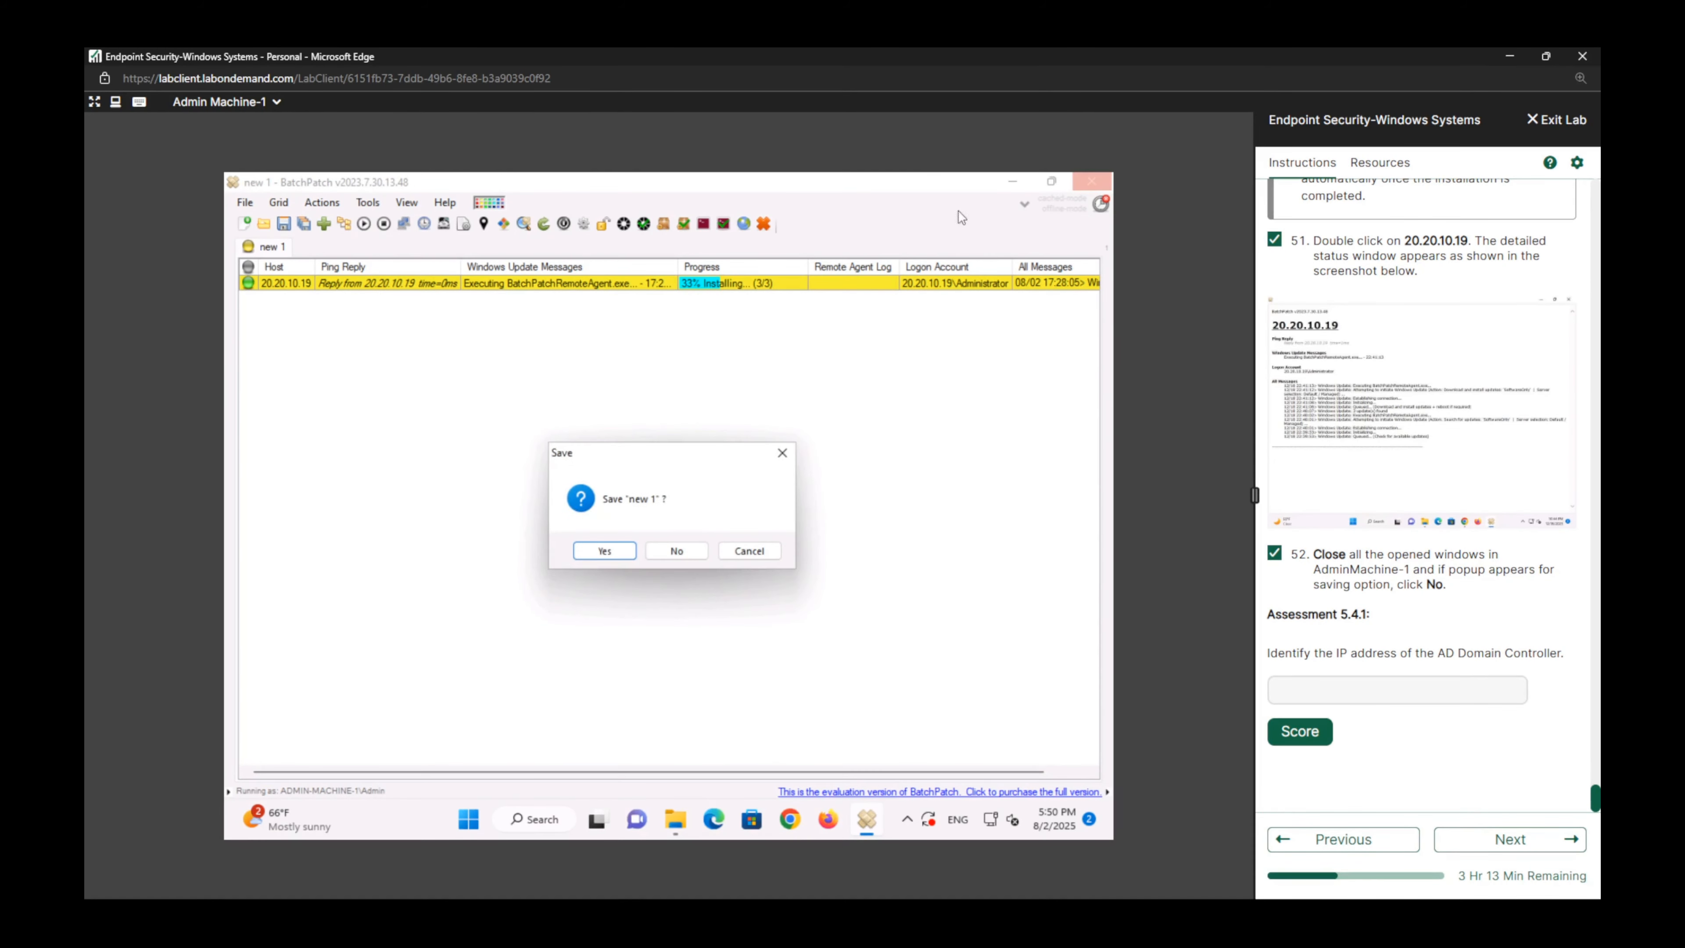
pyautogui.click(676, 552)
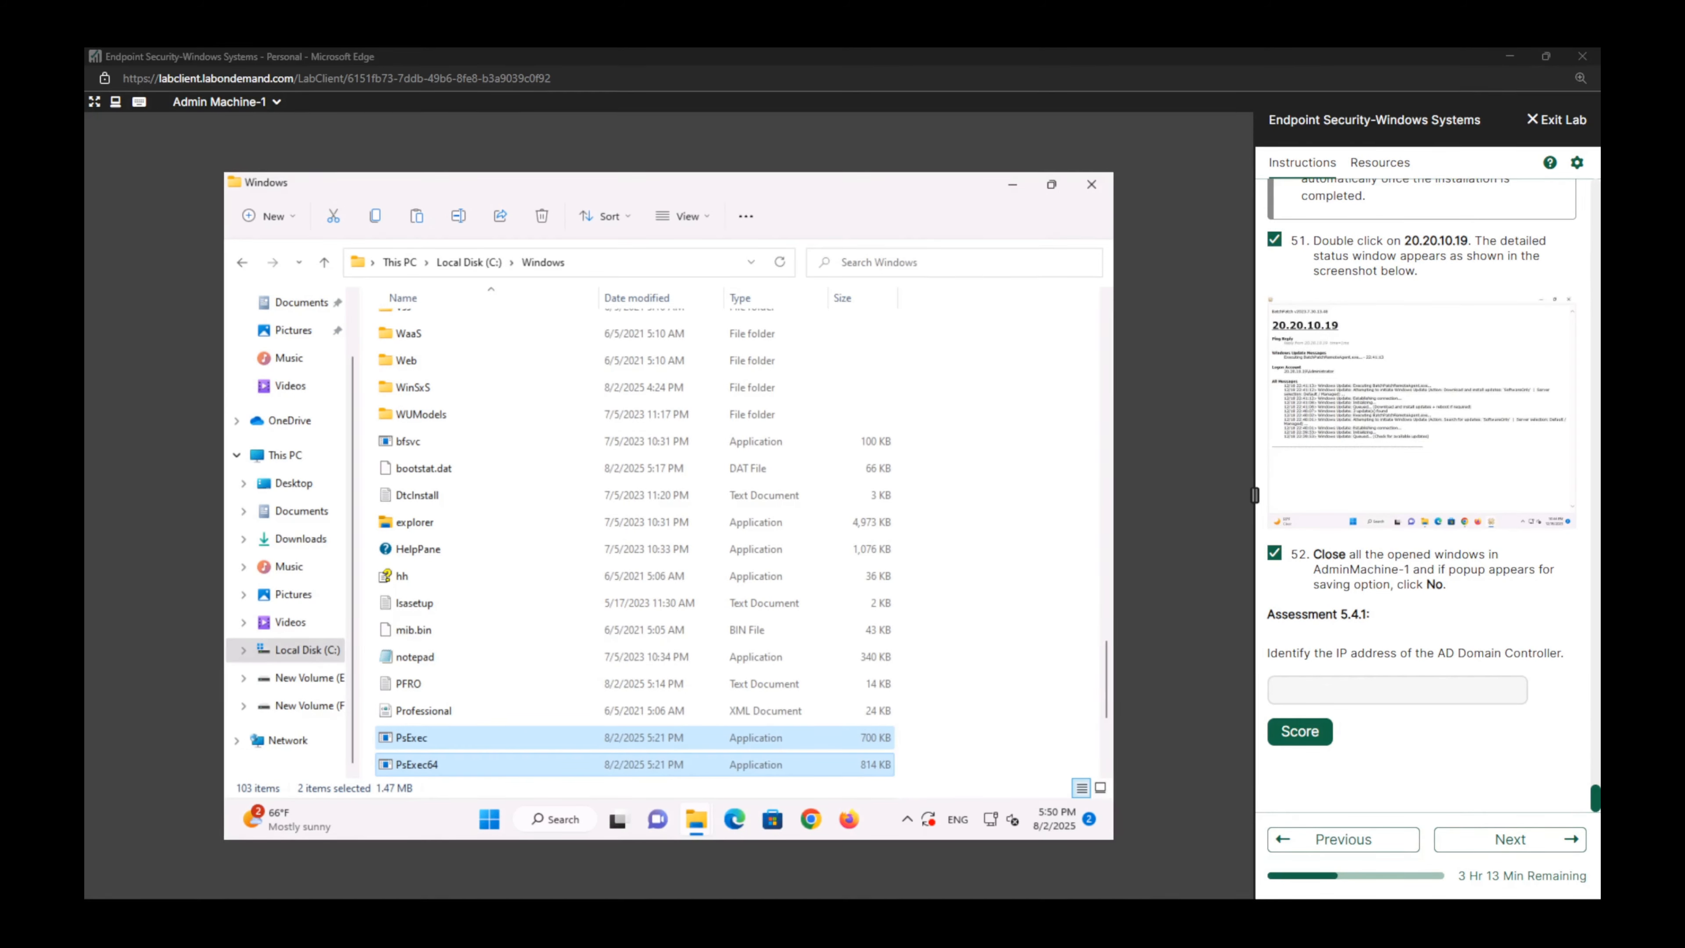
# Answer Assessment 5.4.1 with 20.20.10.19 as the AD Domain Controller's IP address and submit it for scoring
pyautogui.click(1426, 695)
pyautogui.write('20.')
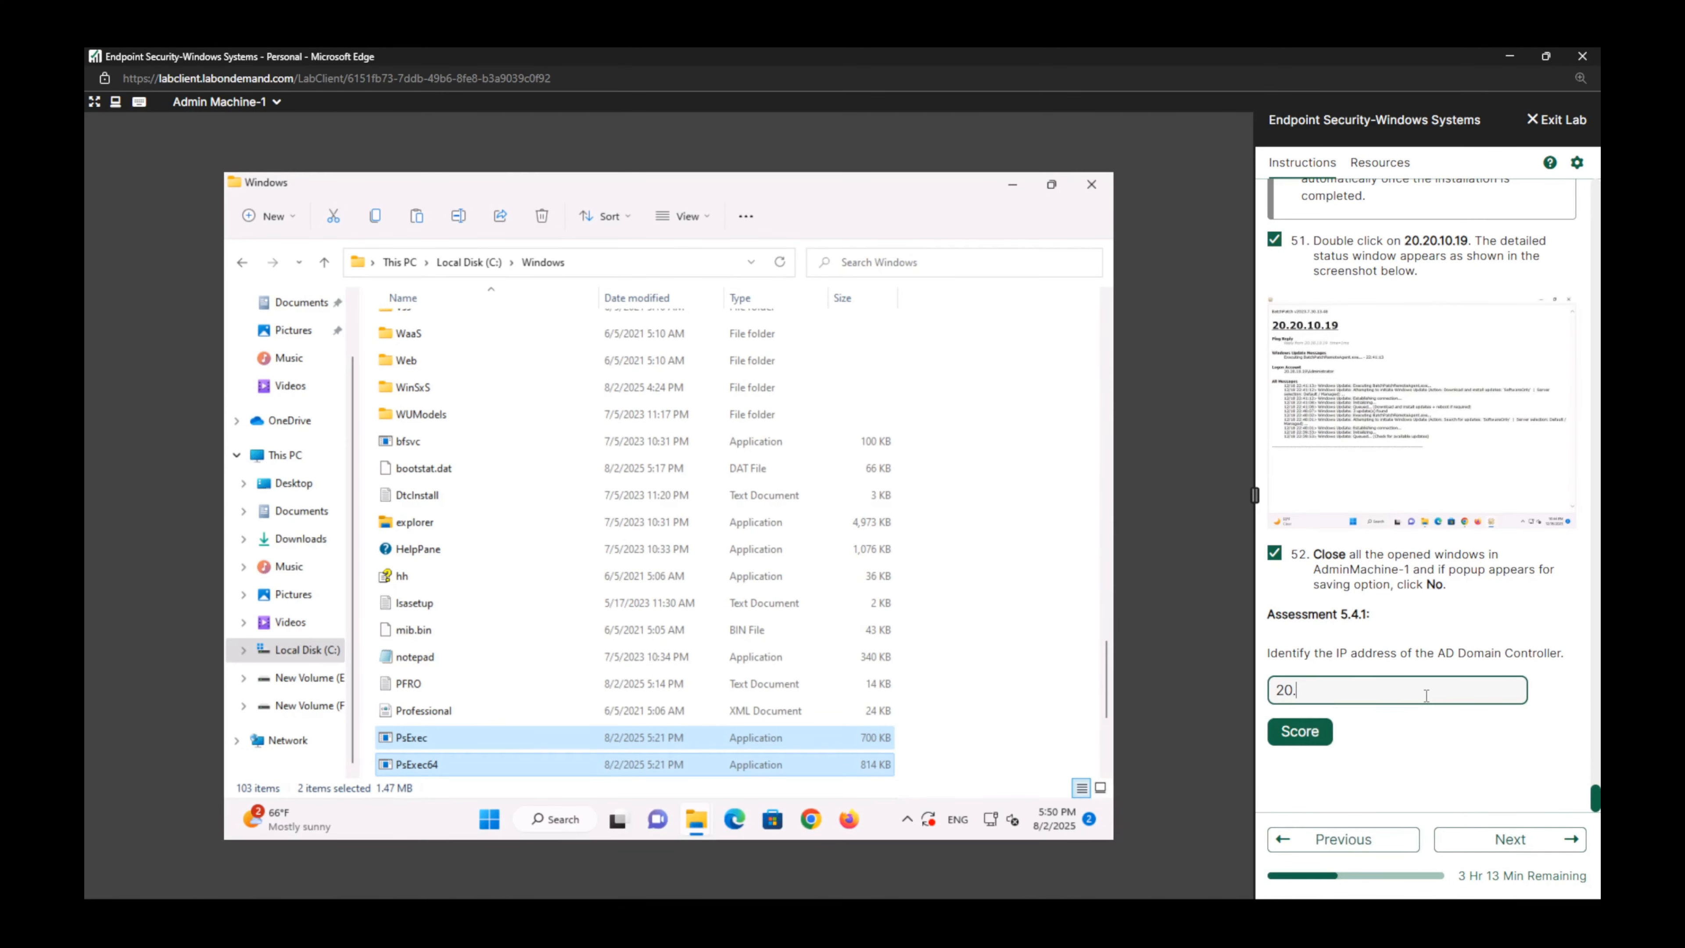
pyautogui.write('20.10.19')
pyautogui.press('Return')
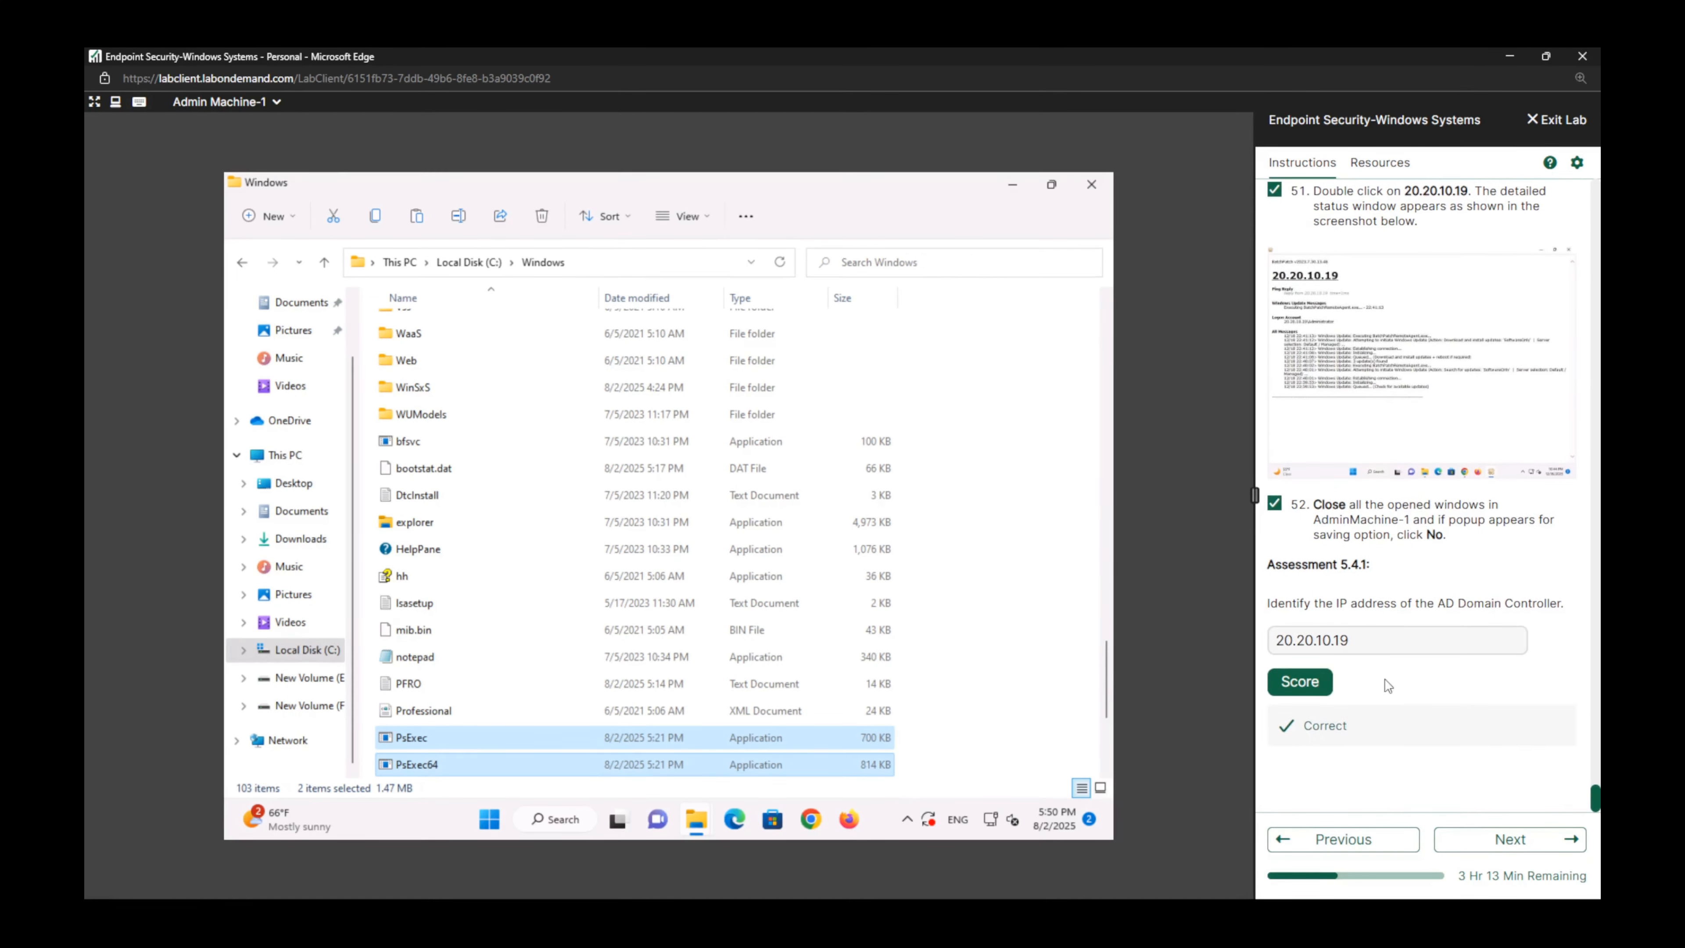
pyautogui.moveTo(1596, 800); pyautogui.dragTo(1559, 178)
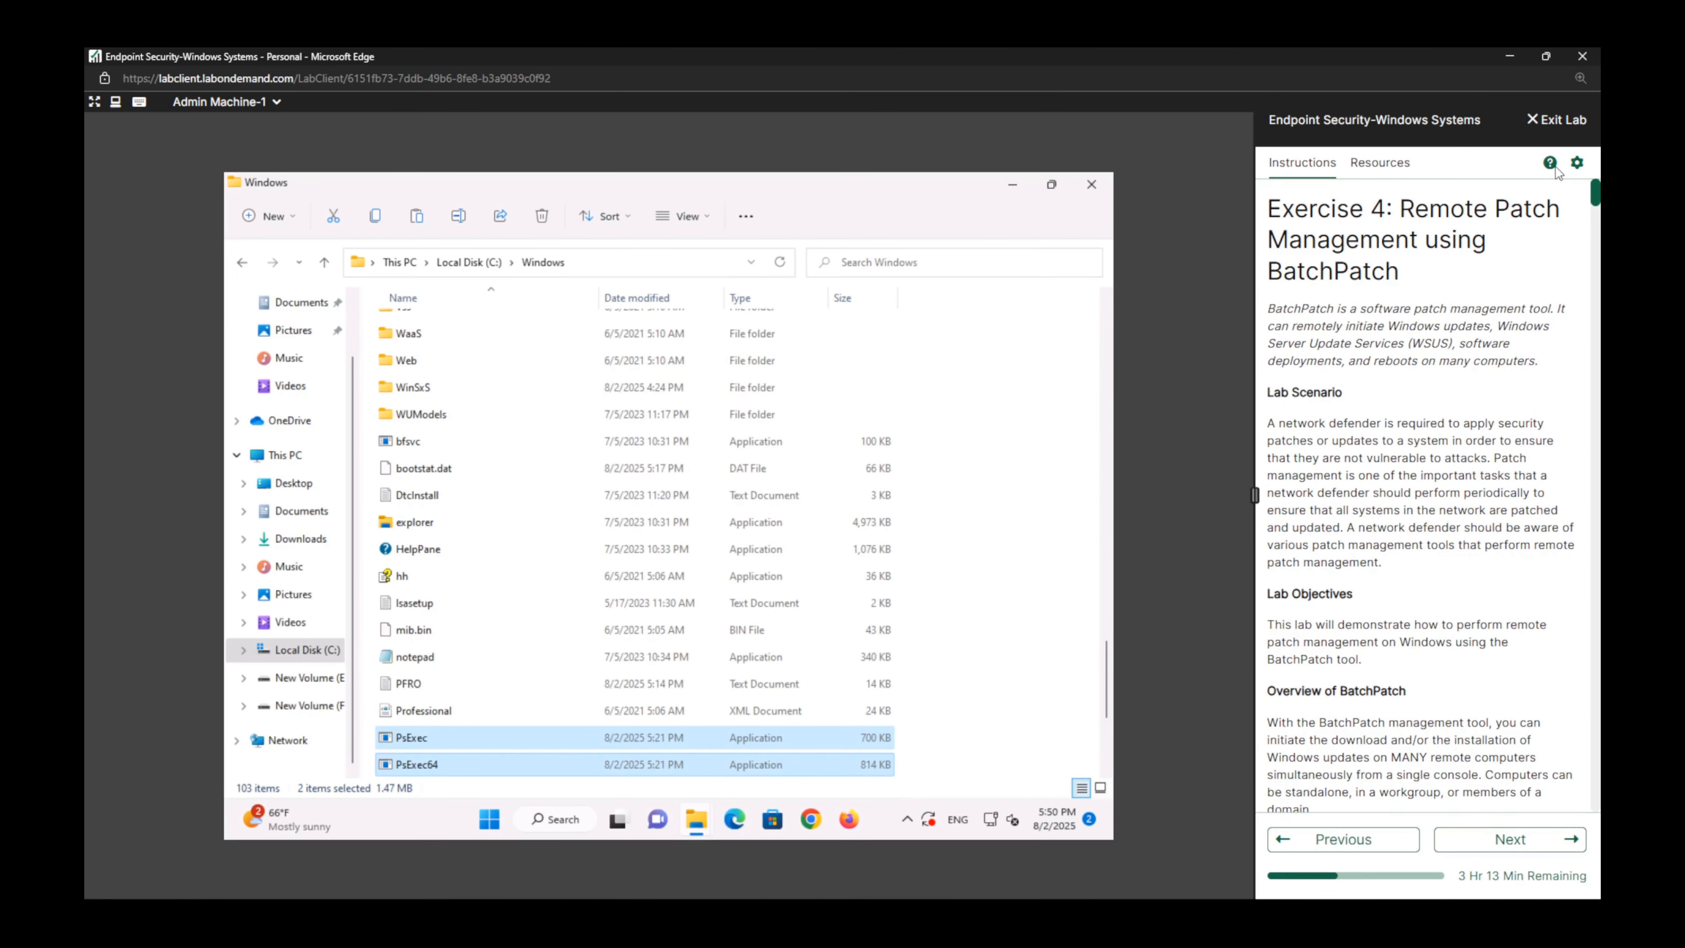